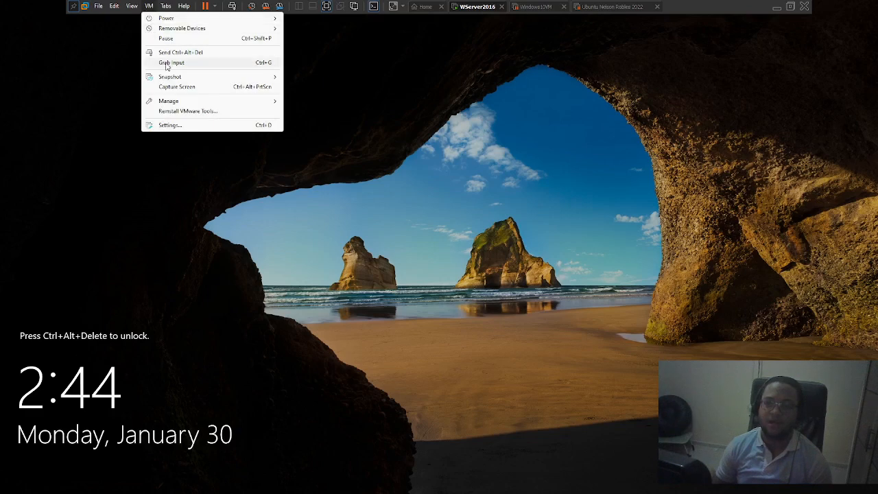
- Unlock the WServer2016 virtual machine and sign in as Administrator with the account password
left_click(198, 54)
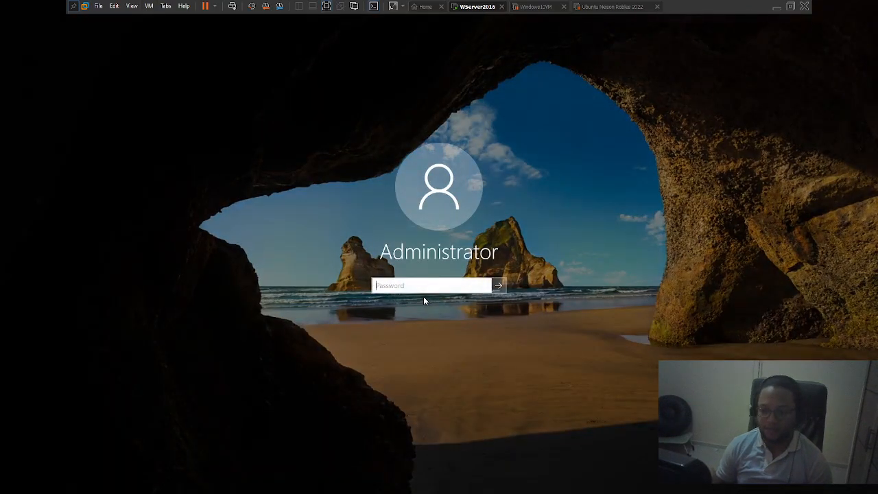
type("••••••")
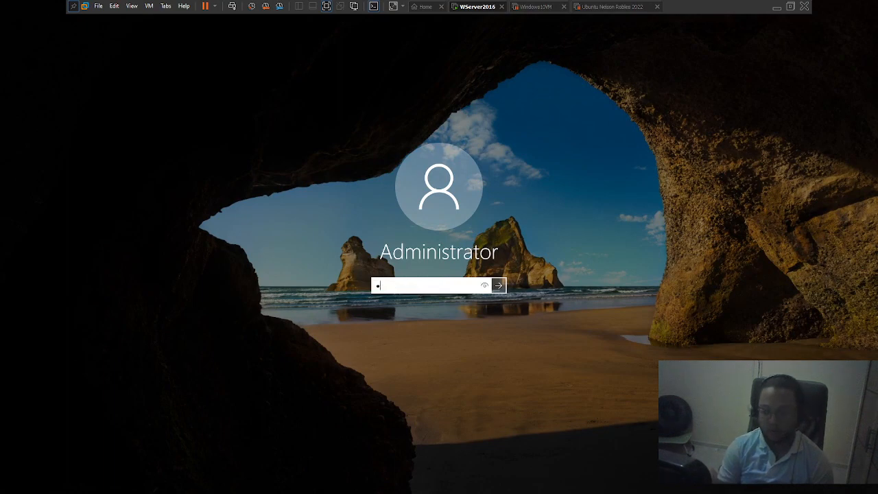
type("•••")
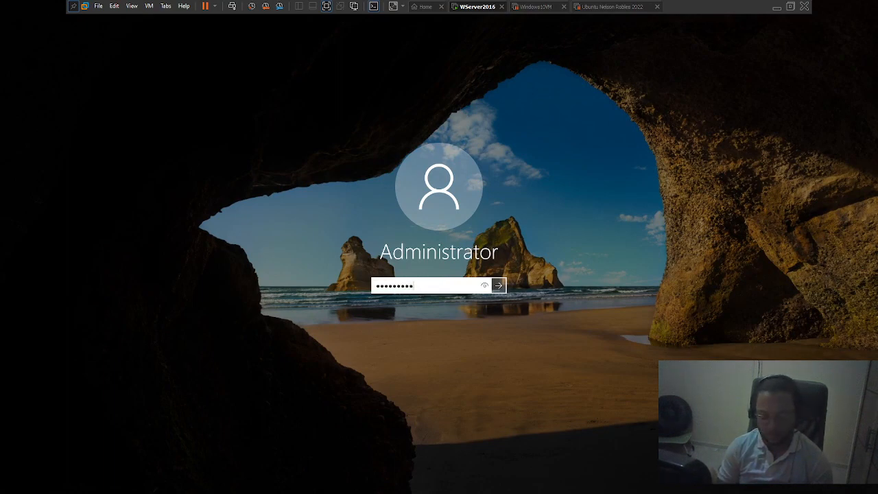
type("••••")
key("Return")
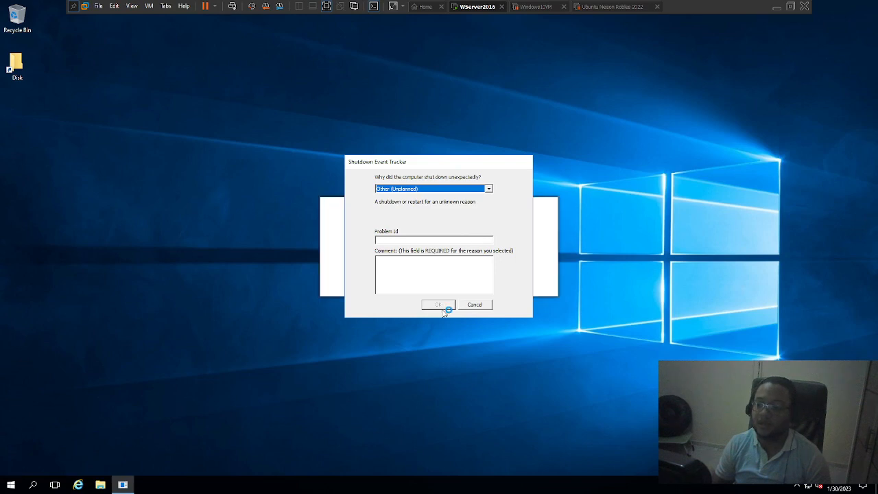
- Record the unexpected shutdown reason as "Other Failure: System Unresponsive" in the Shutdown Event Tracker
left_click(446, 189)
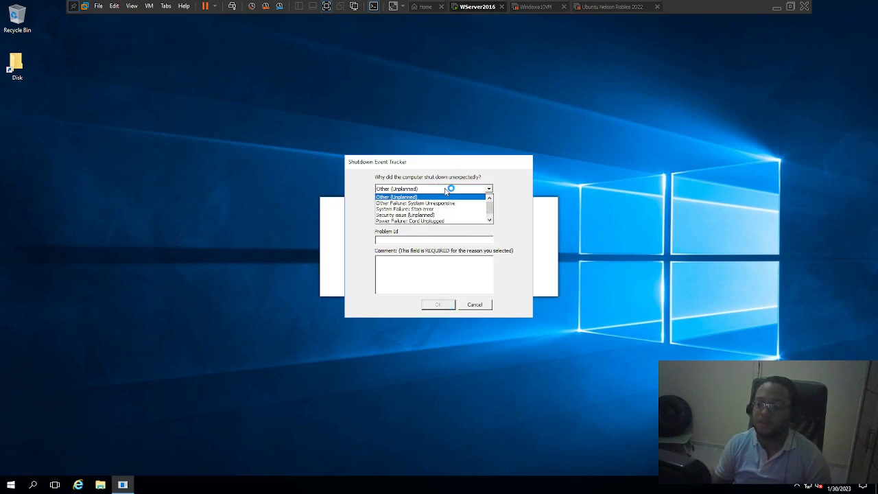
left_click(449, 203)
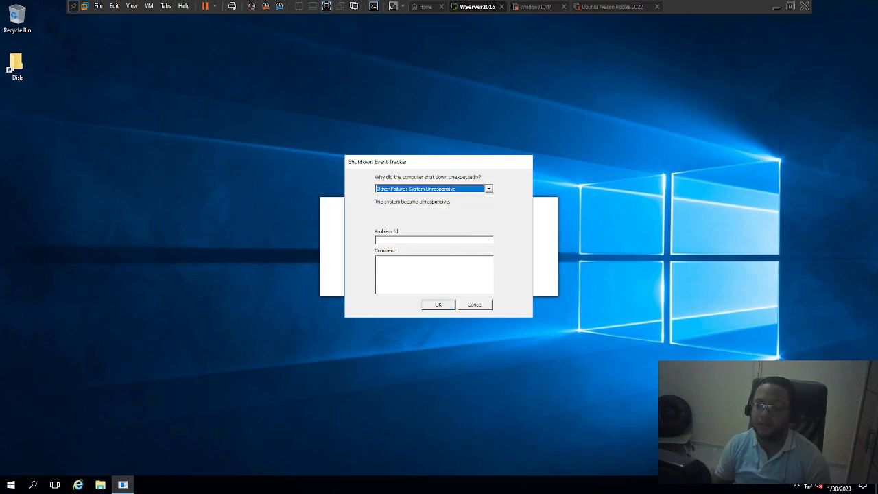
left_click(440, 307)
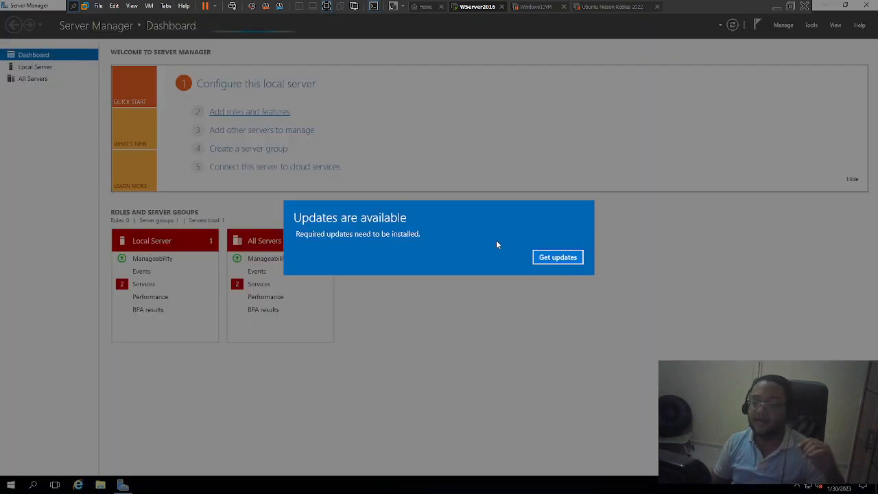
- Dismiss the update prompt and its Settings window, and advance the roles wizard to server roles using role-based installation on the pool server
left_click(557, 257)
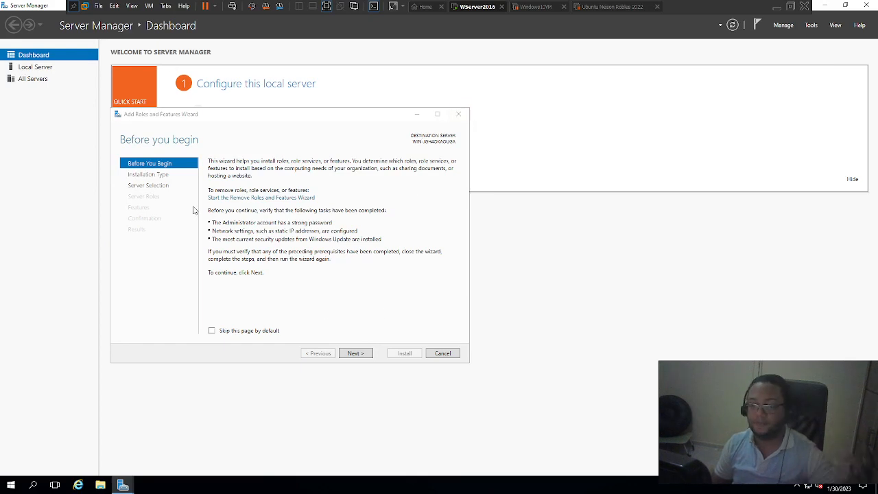
left_click(362, 353)
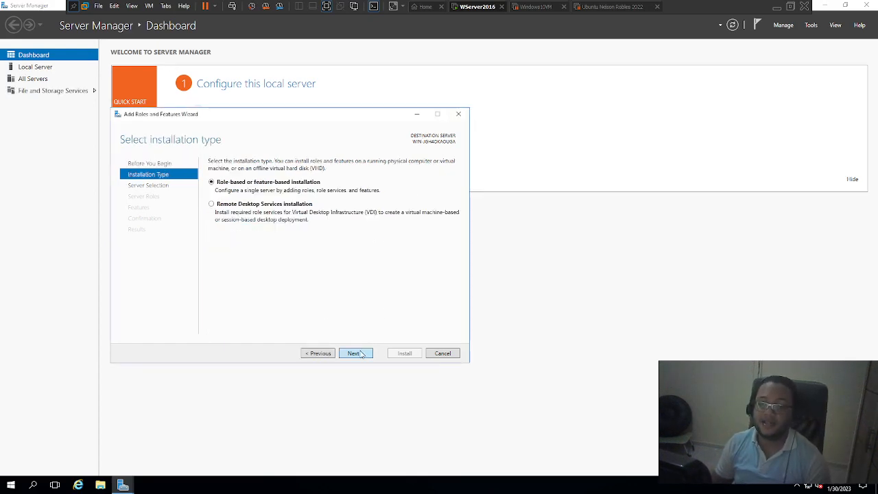
left_click(365, 354)
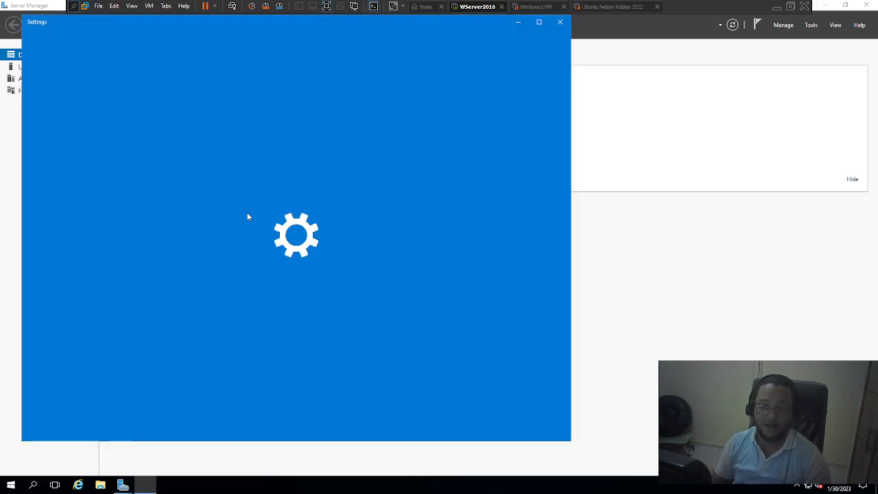
left_click(561, 22)
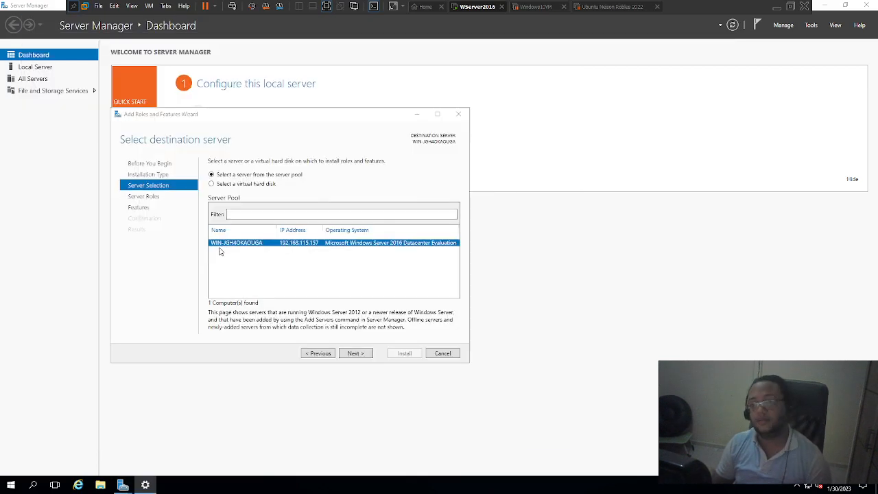
left_click(362, 354)
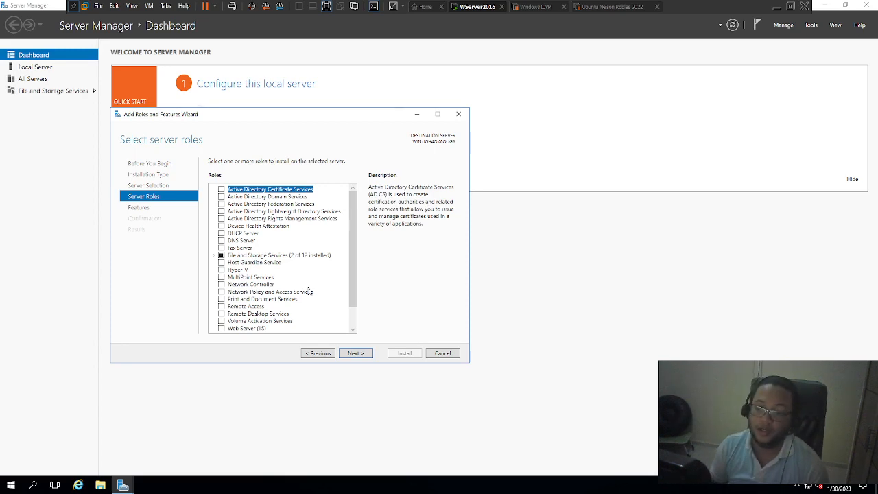
- Look through the available server roles and features in the wizard, and return to the server roles page
scroll(310, 291, "down", 1)
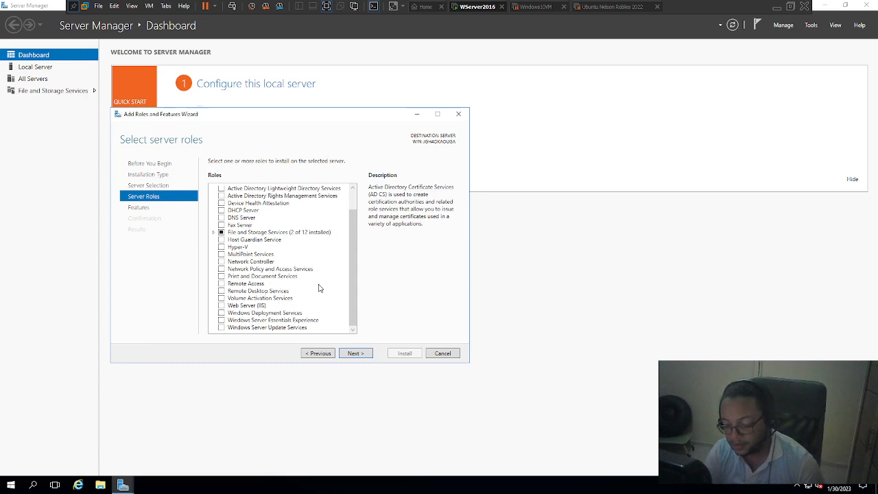
scroll(320, 286, "up", 1)
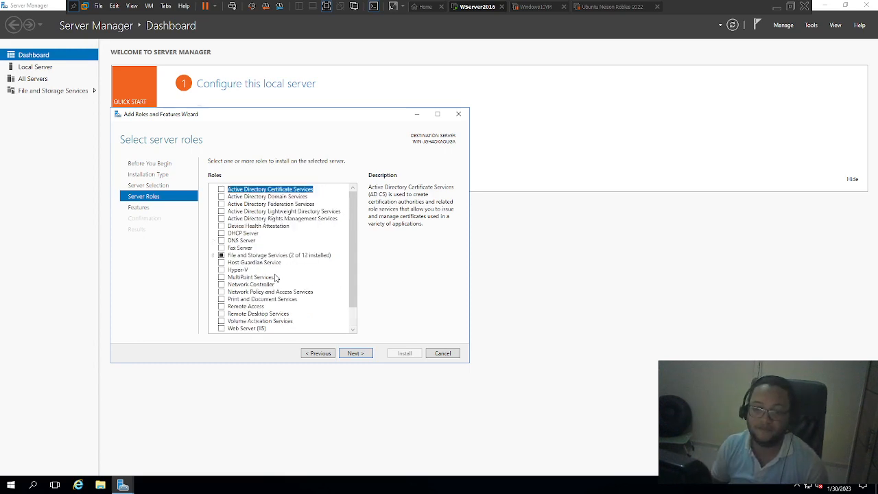
left_click(354, 353)
scroll(290, 265, "down", 4)
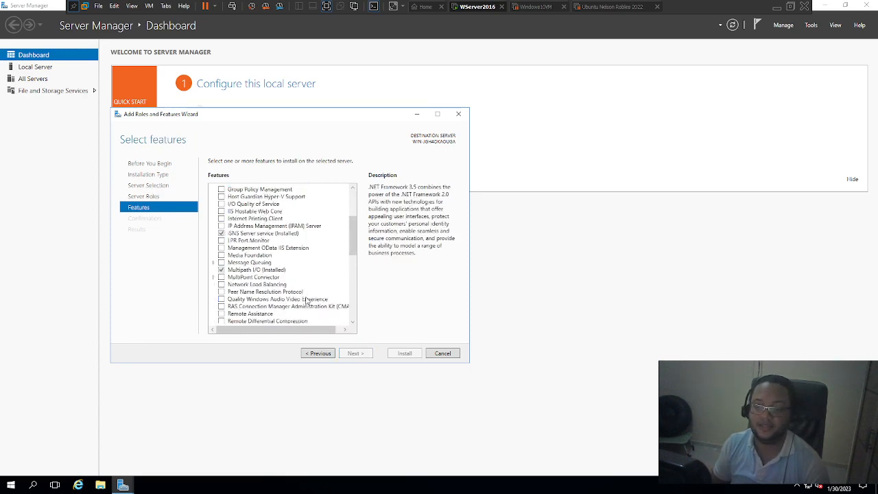
scroll(299, 274, "down", 5)
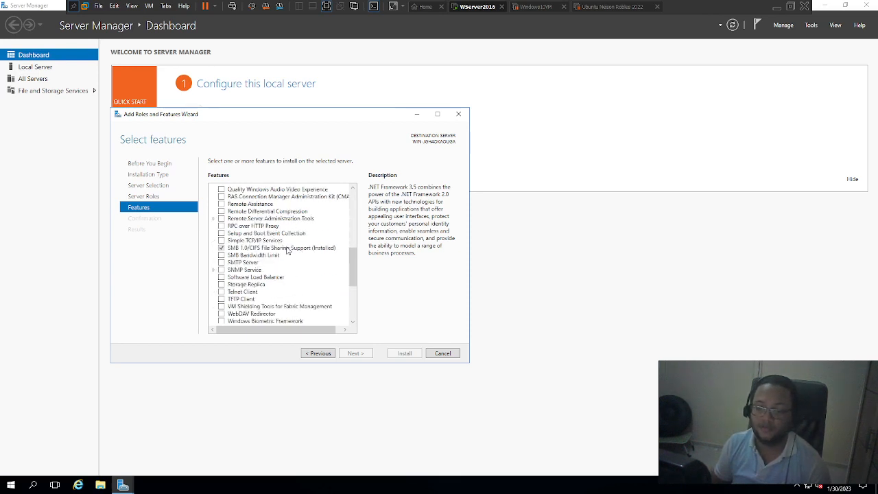
scroll(288, 252, "down", 2)
scroll(288, 252, "down", 3)
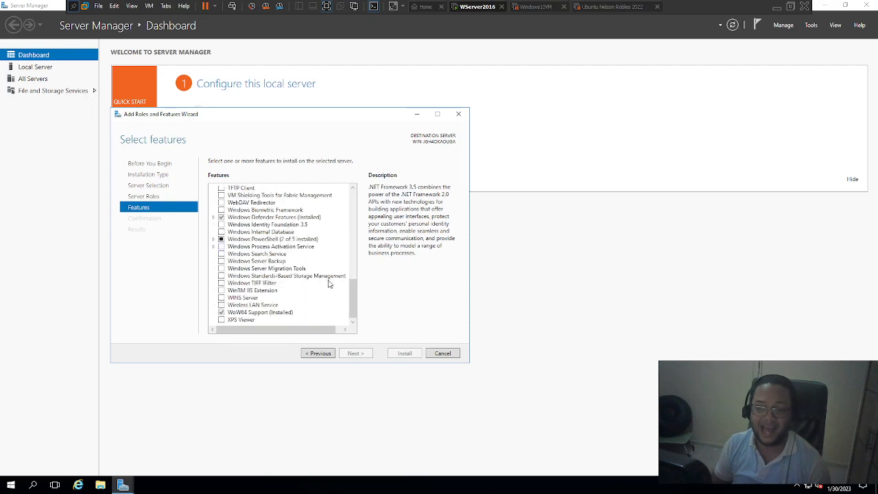
scroll(326, 285, "up", 5)
left_click(318, 353)
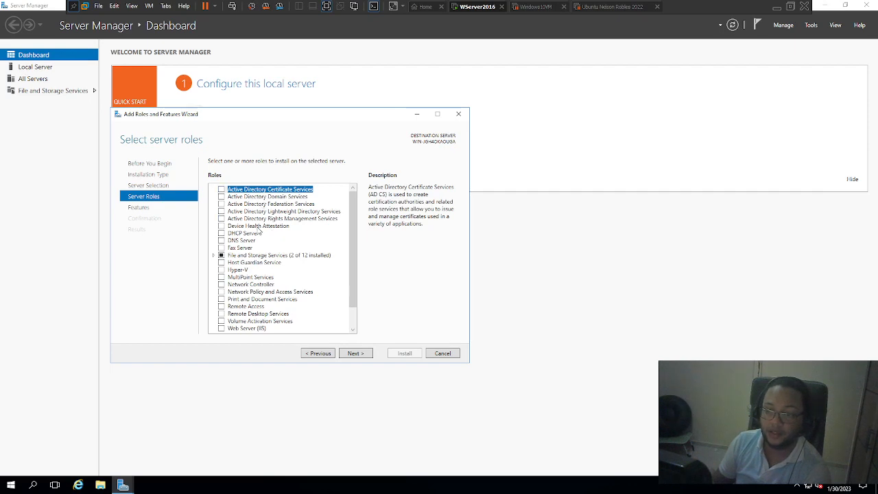
- Select Server for NFS under File and iSCSI Services and add its required features with the management tools
left_click(215, 255)
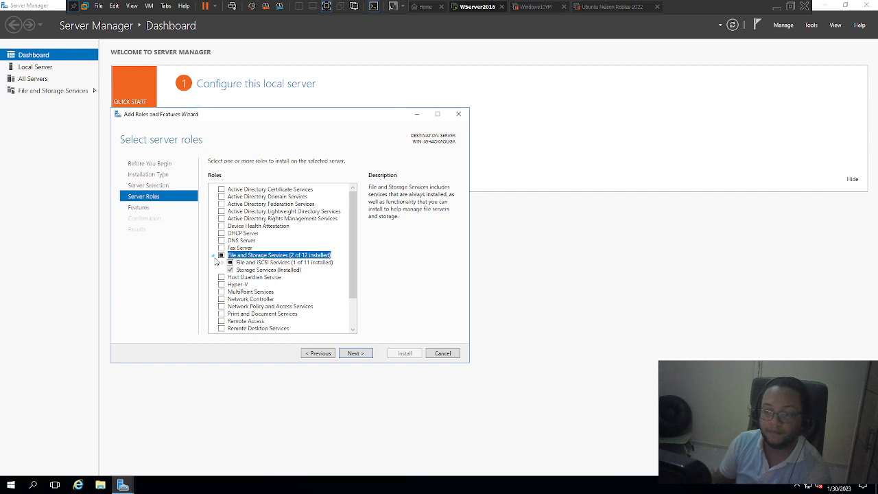
left_click(222, 263)
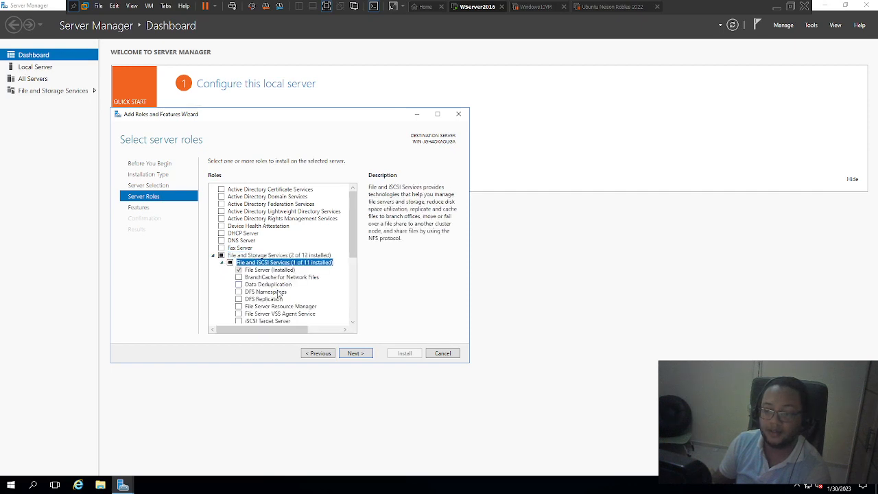
scroll(278, 293, "down", 2)
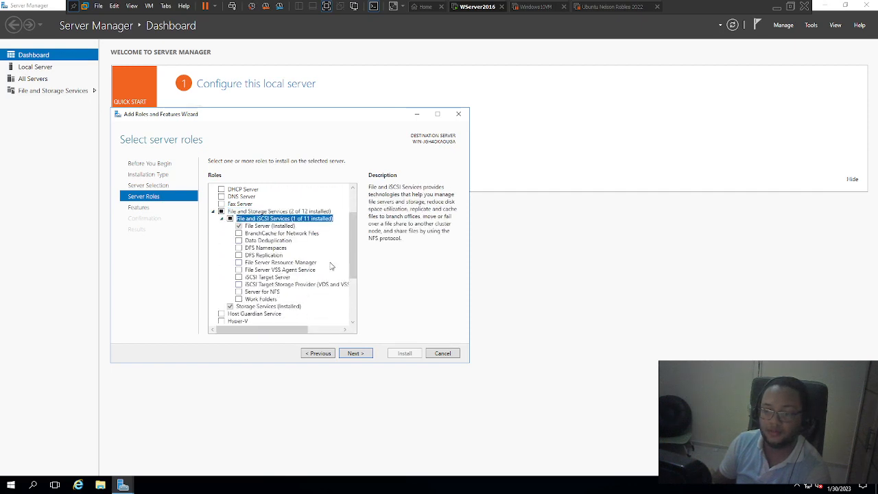
left_click(240, 293)
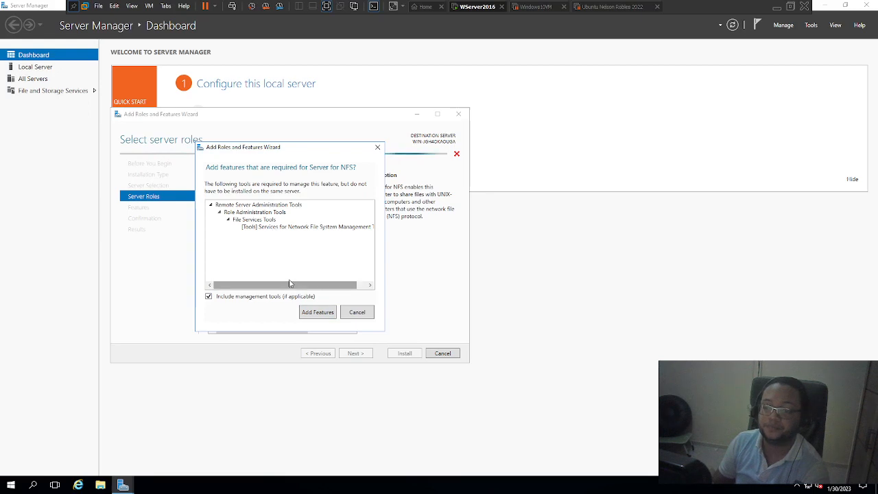
left_click(317, 312)
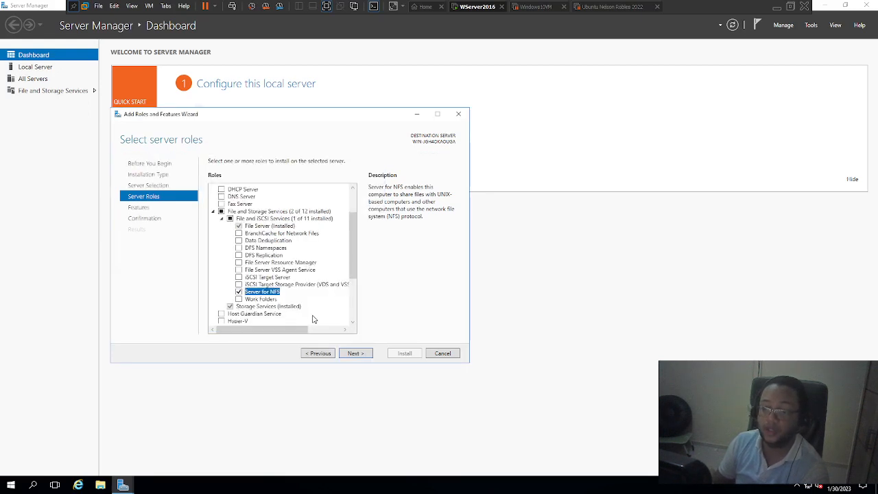
- Install Server for NFS with its management tools, keeping the default features, and close the wizard when installation completes
left_click(354, 353)
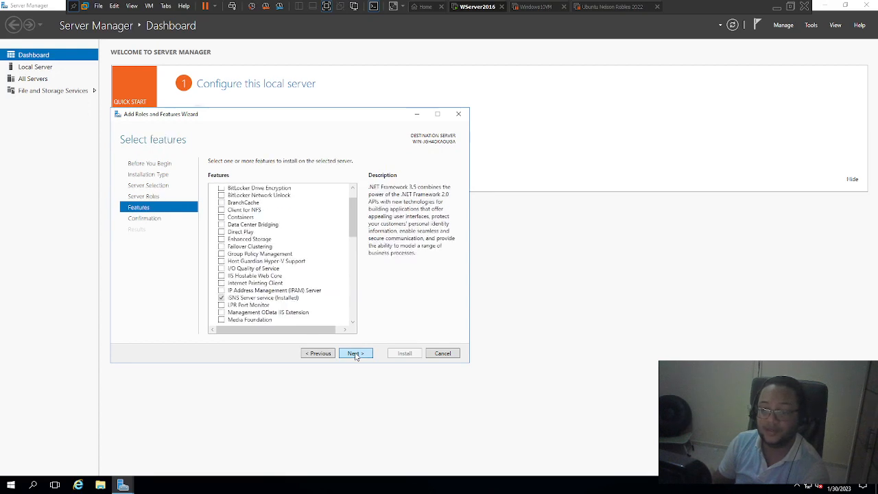
scroll(315, 295, "down", 7)
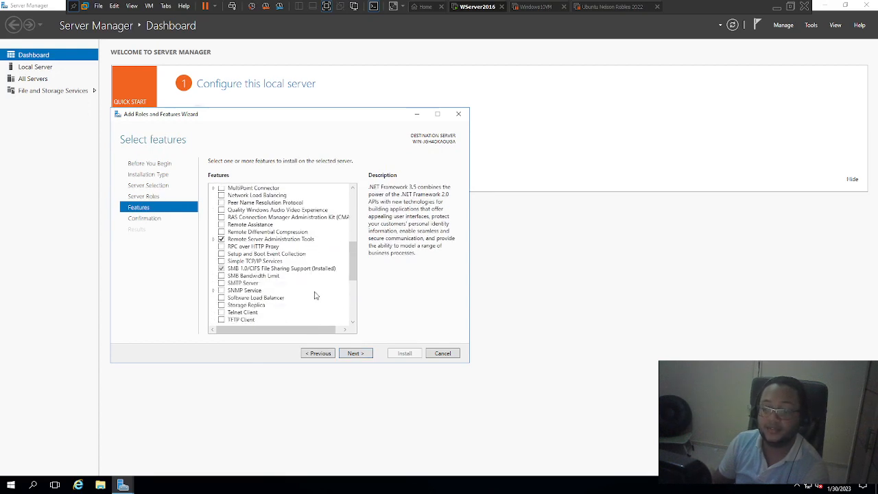
left_click(361, 354)
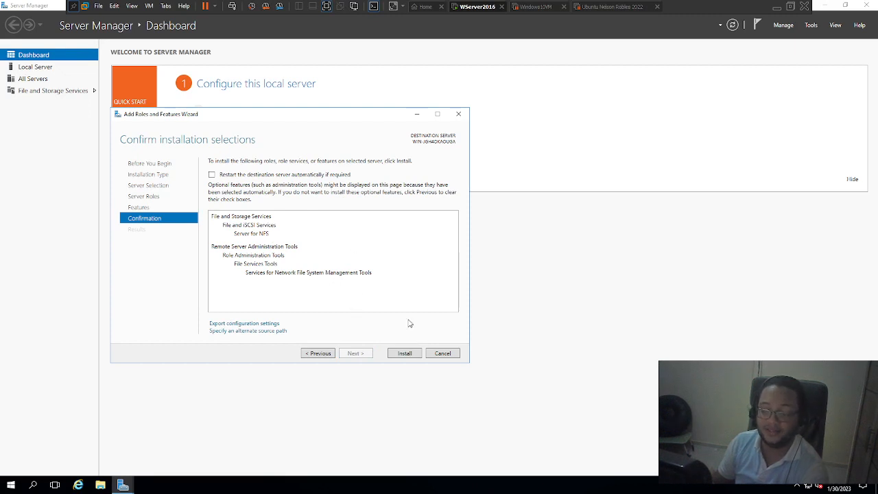
left_click(403, 355)
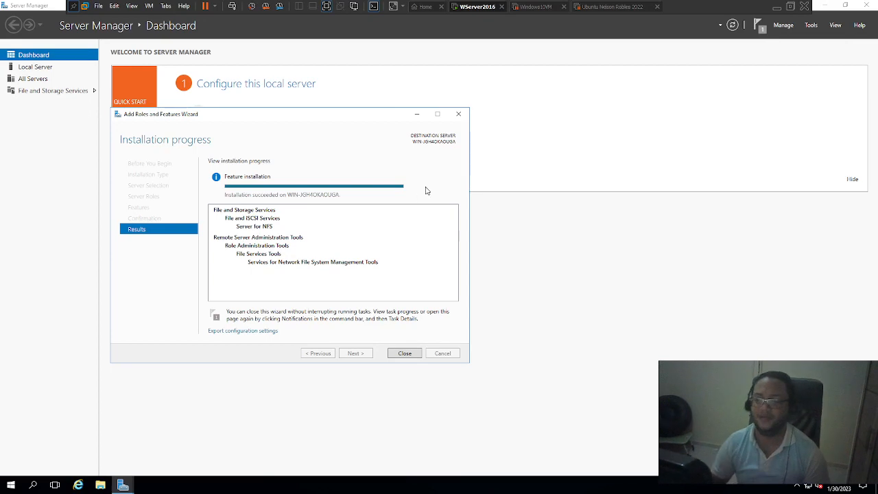
left_click(405, 354)
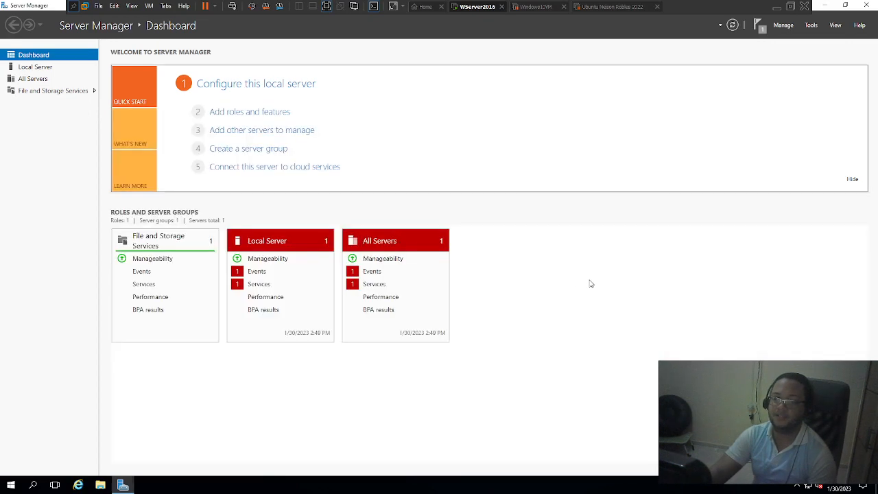
- Minimize Server Manager and create a new folder named NSF_share on the desktop
left_click(825, 5)
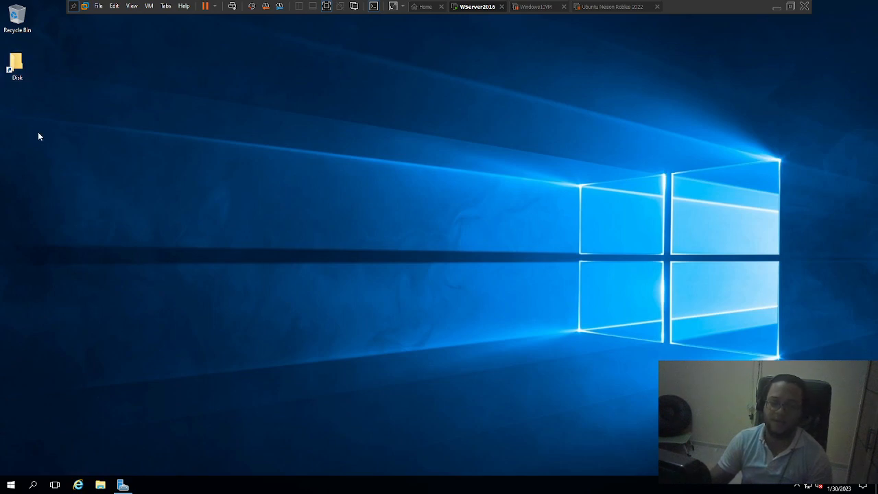
right_click(32, 115)
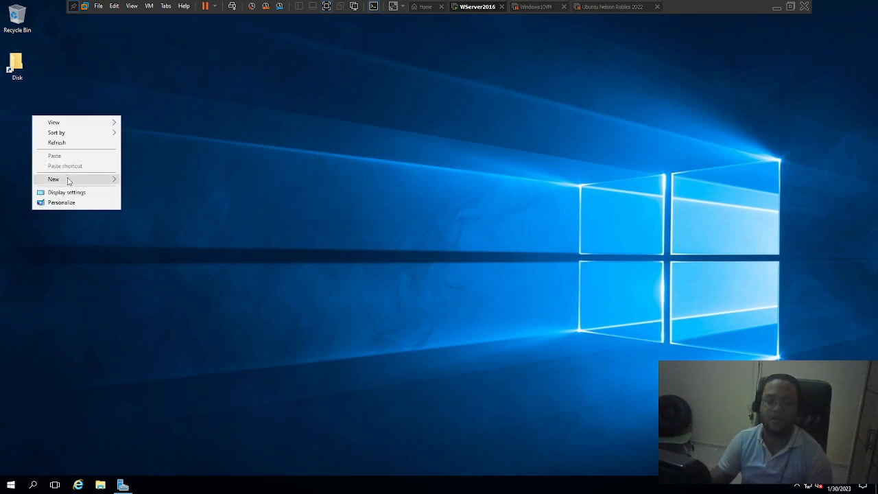
mouse_move(68, 181)
left_click(169, 180)
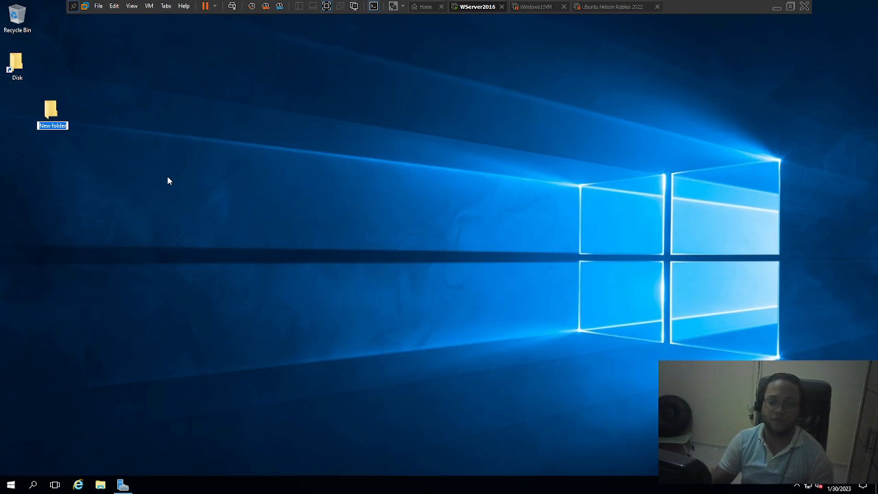
type("NSf")
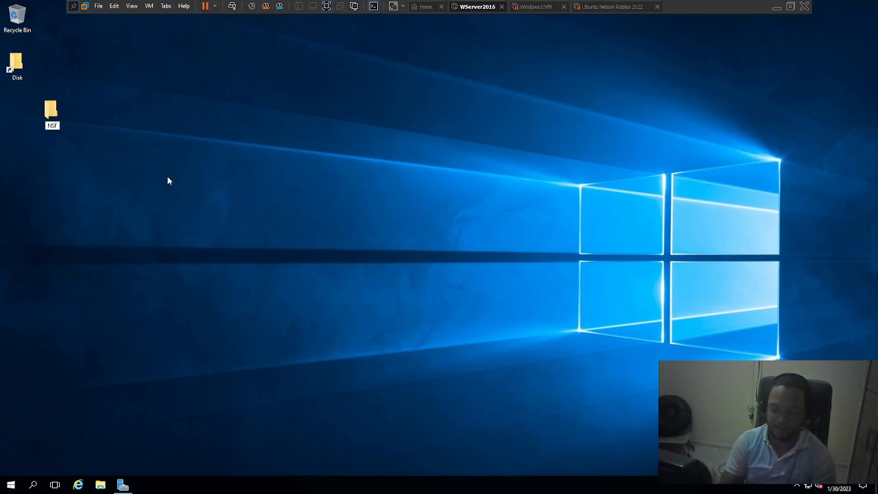
type("_share")
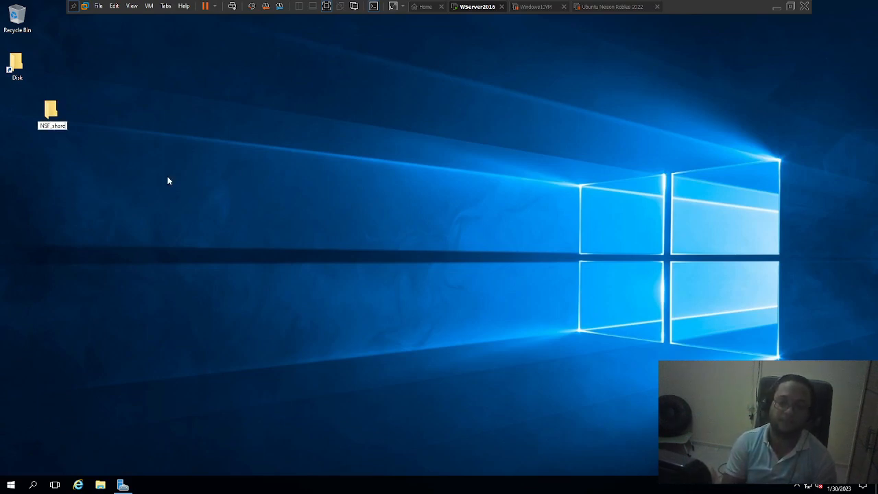
key("Return")
- Enable NFS sharing for the NSF_share desktop folder in its properties, keeping the share name NSF_share
right_click(64, 113)
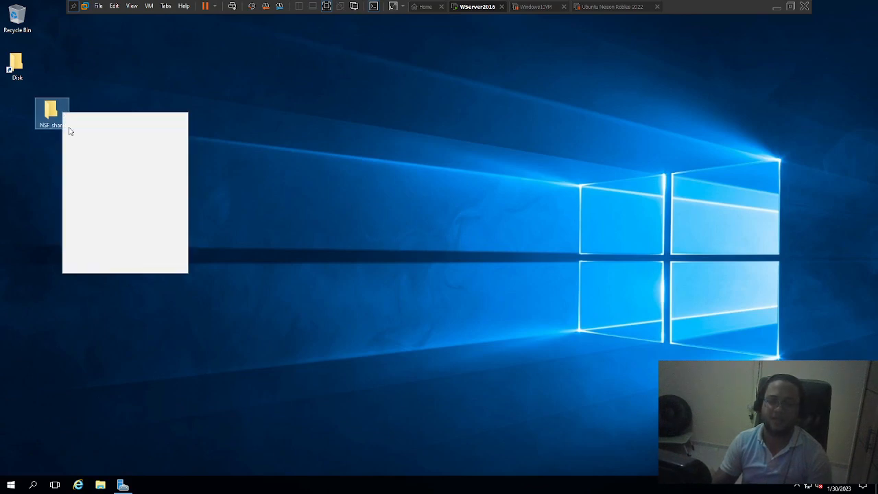
left_click(115, 267)
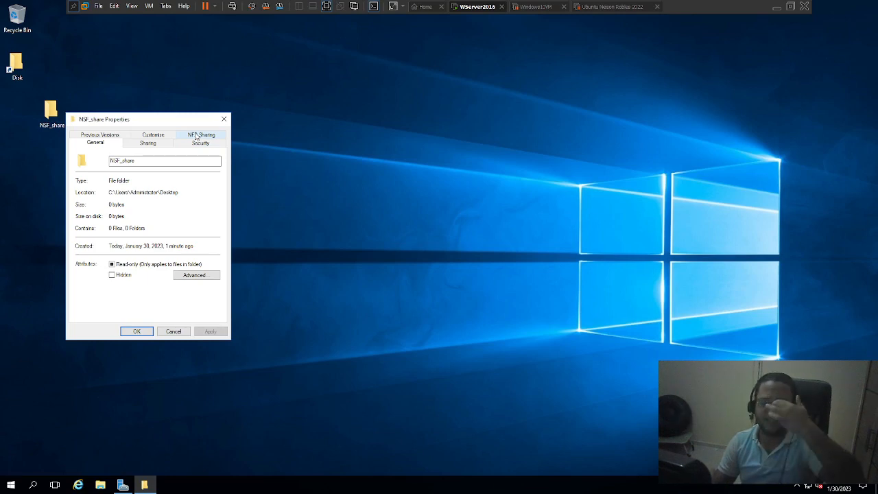
left_click(197, 136)
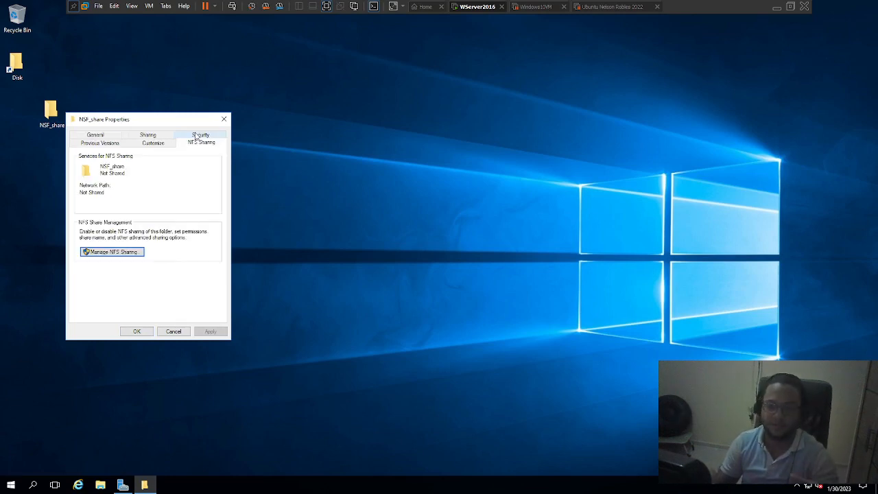
left_click(136, 253)
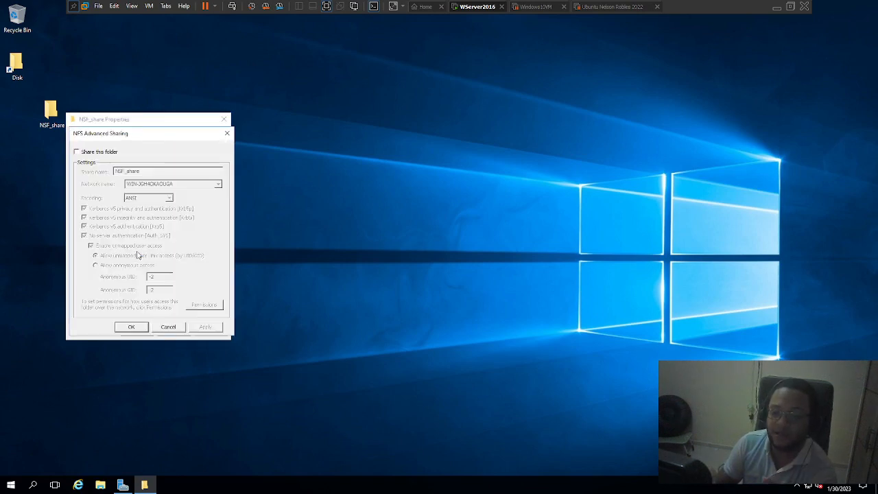
left_click(77, 153)
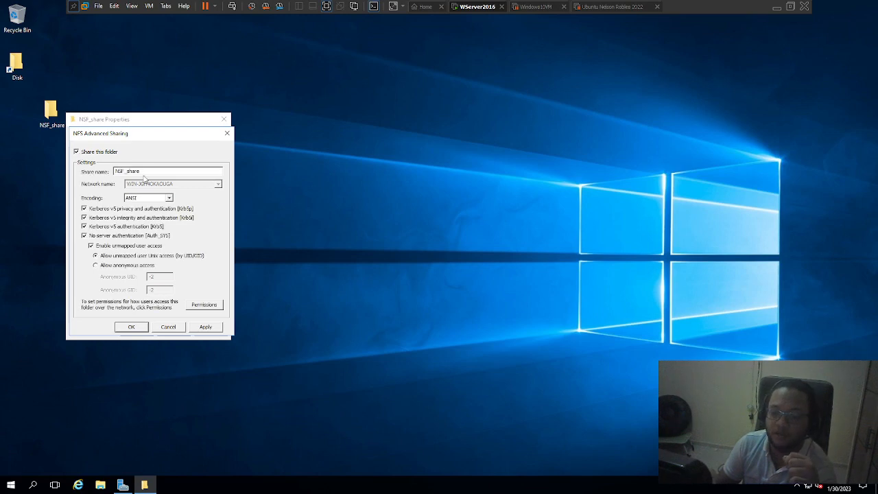
left_click_drag(140, 172, 111, 171)
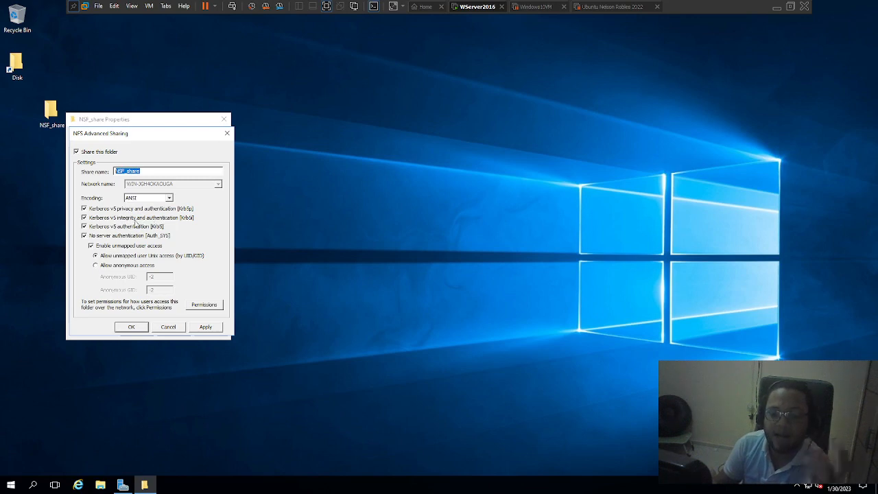
- Give all machines Read-Write access with root access allowed on the NFS share, and apply the sharing settings
left_click(205, 304)
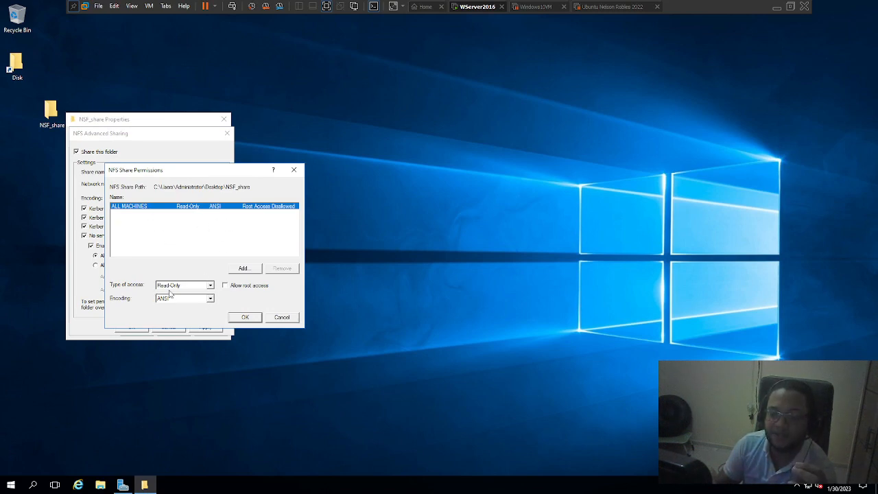
left_click(209, 284)
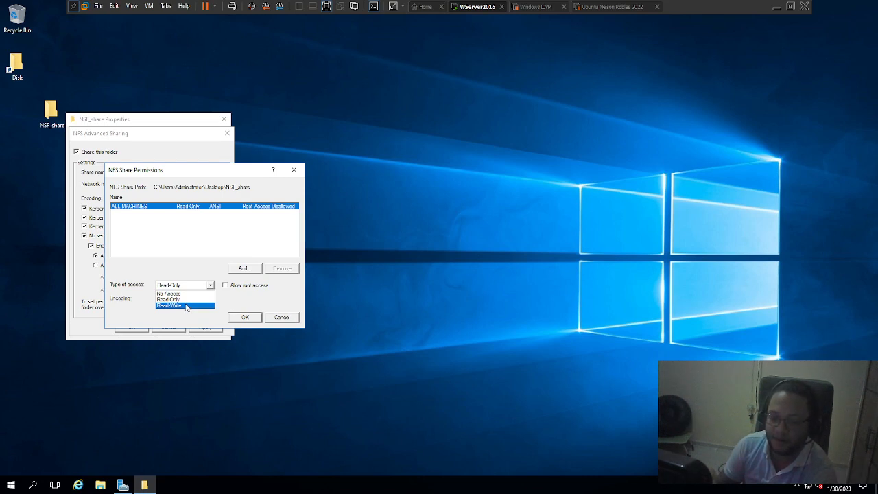
left_click(185, 306)
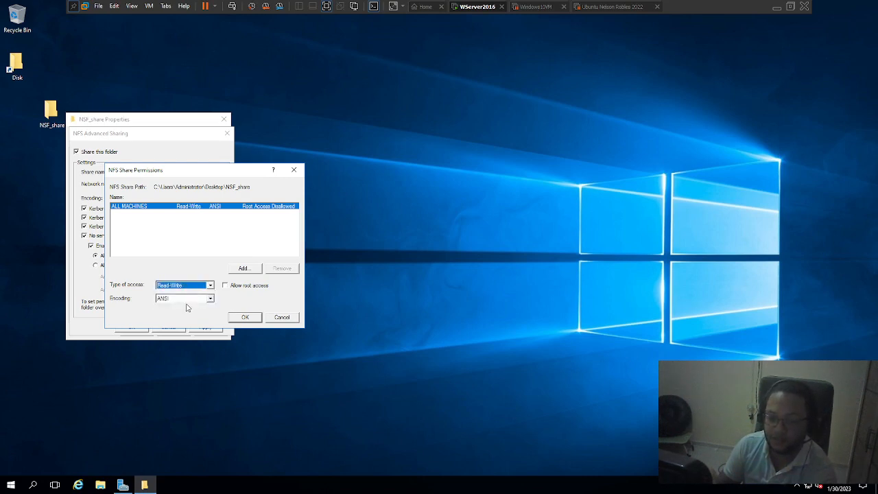
left_click(225, 285)
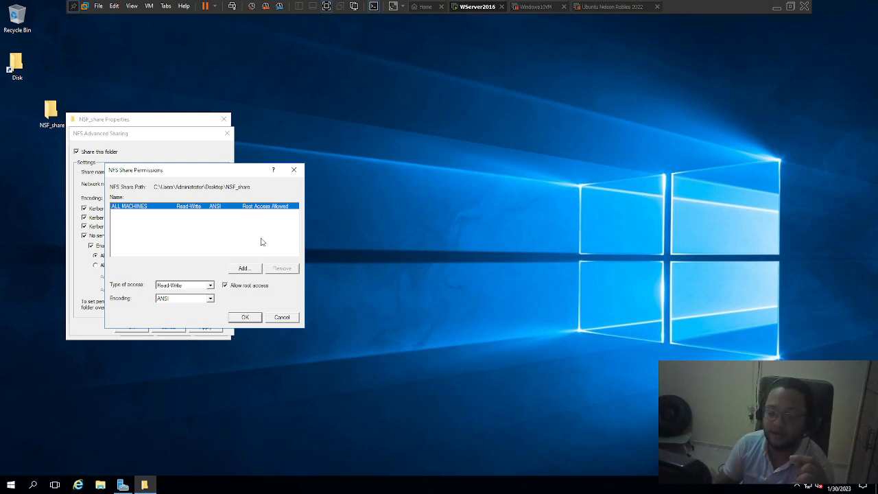
left_click(252, 319)
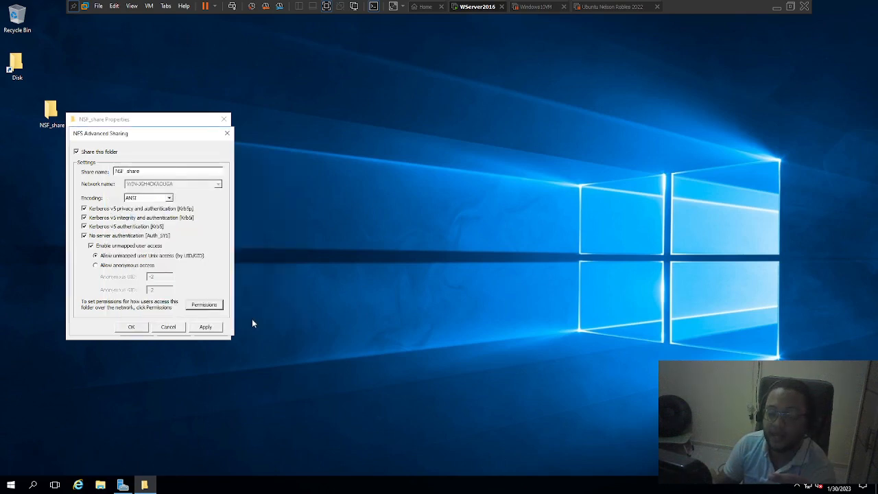
left_click(207, 328)
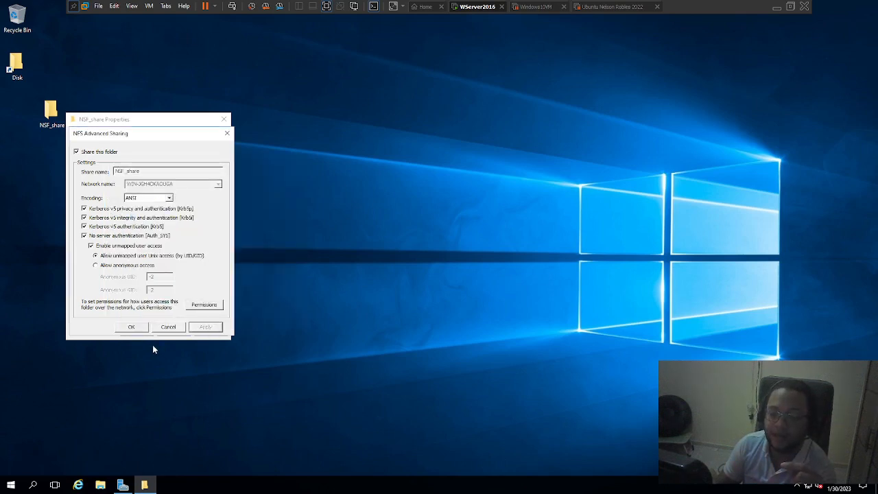
left_click(138, 328)
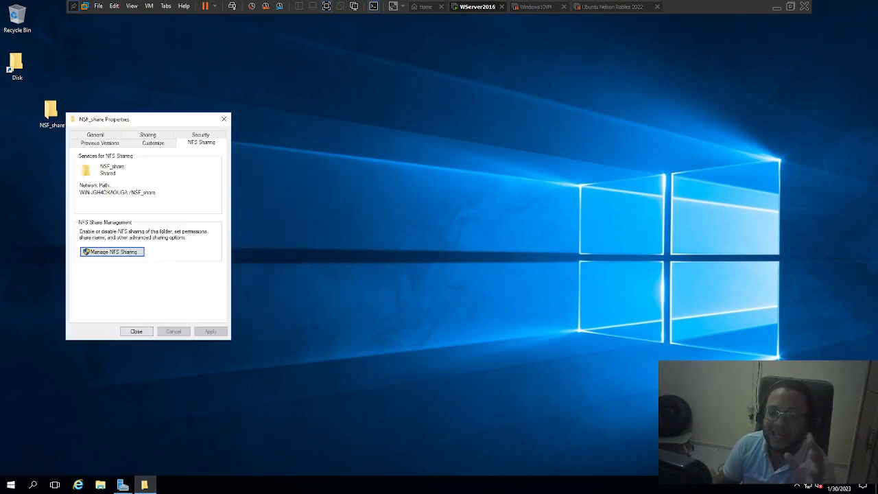